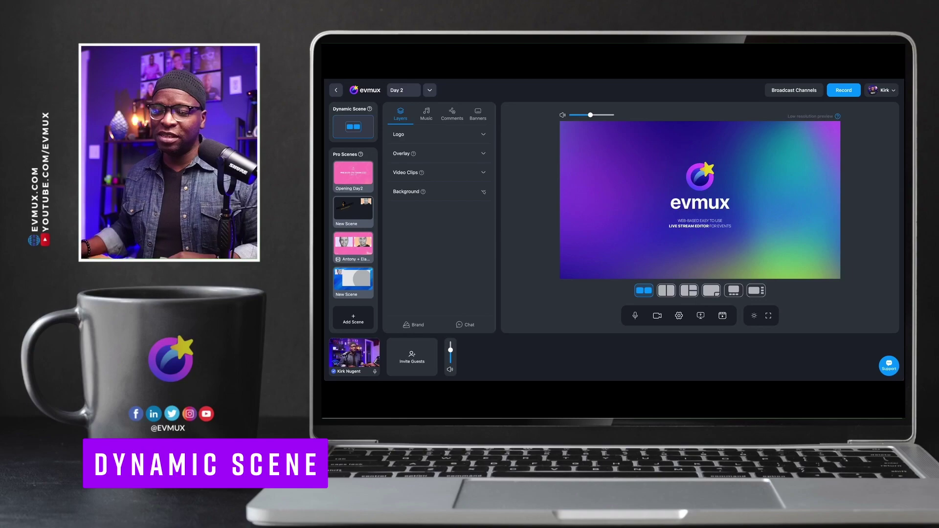
- Add the host's webcam to the Dynamic stage and show its purple name lower third
{"action": "scroll", "coordinate": [352, 222], "scroll_direction": "down", "scroll_amount": 8}
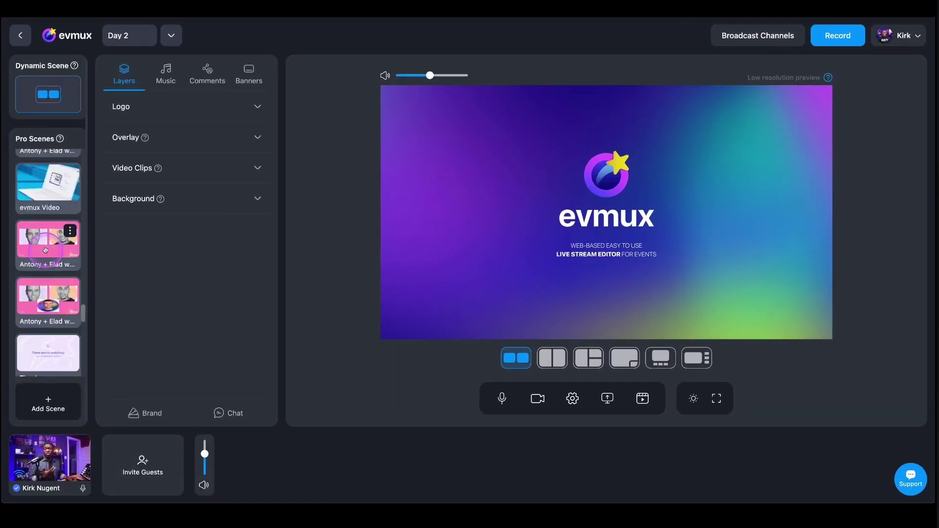
{"action": "scroll", "coordinate": [46, 250], "scroll_direction": "up", "scroll_amount": 10}
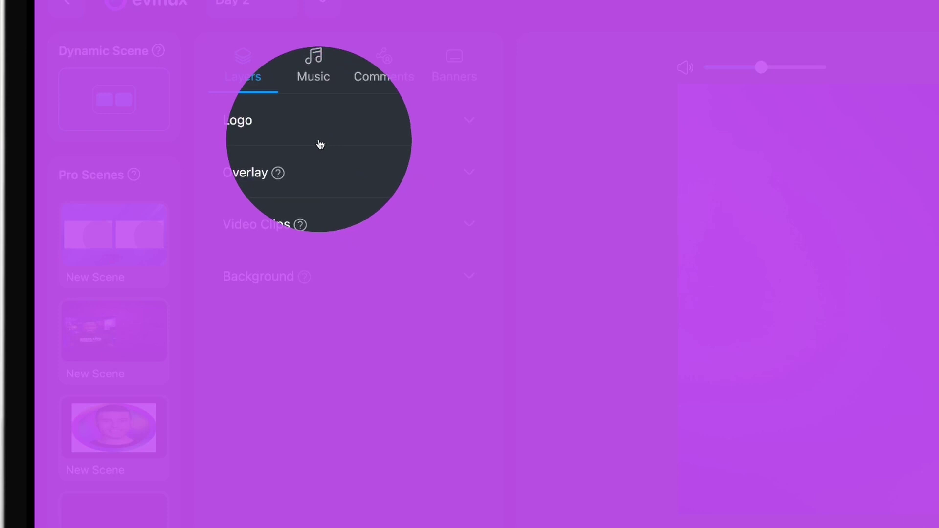
{"action": "left_click", "coordinate": [264, 276]}
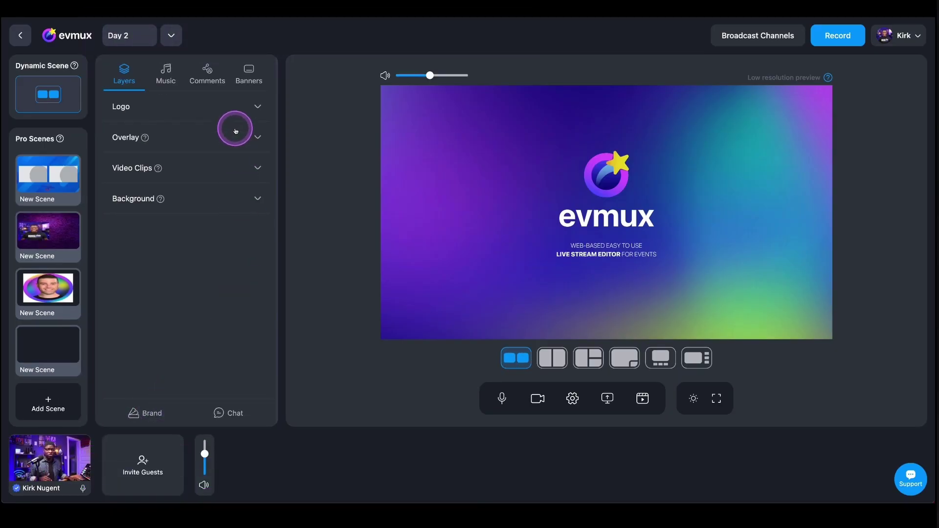
{"action": "mouse_move", "coordinate": [35, 469]}
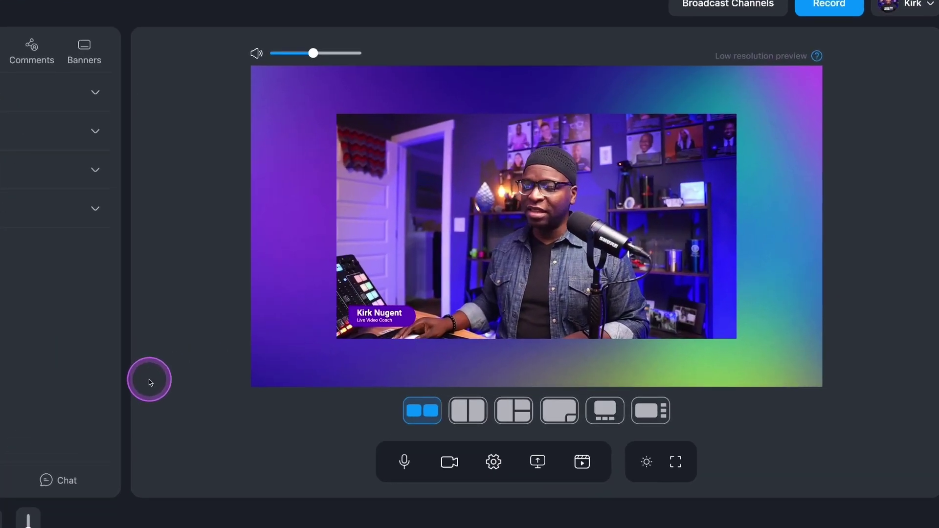
{"action": "left_click", "coordinate": [371, 328]}
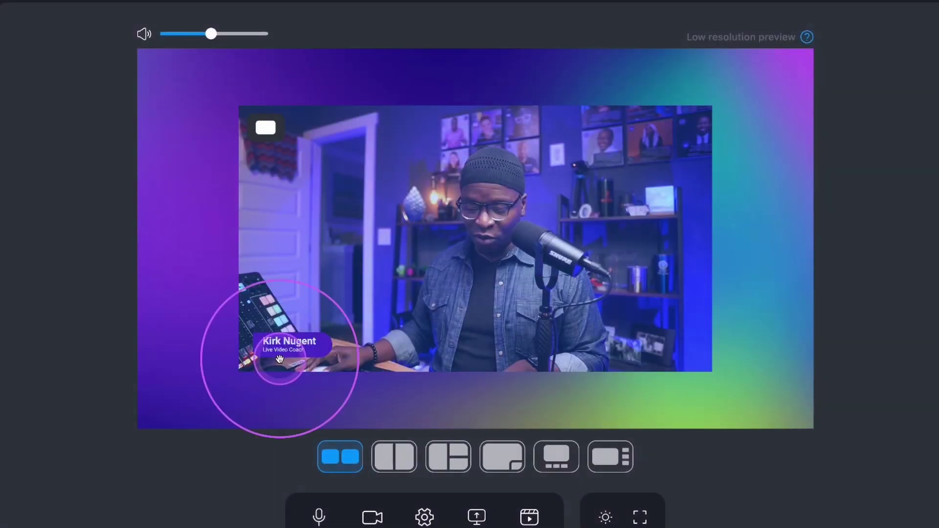
{"action": "left_click", "coordinate": [295, 348]}
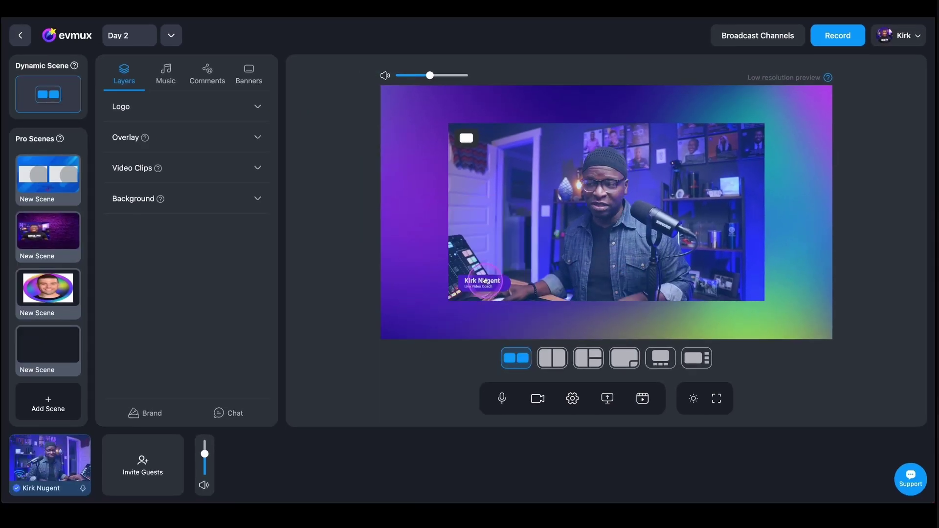
- Show the Test banner as a scrolling ticker, ending with Welcome to the Show off air
{"action": "left_click", "coordinate": [252, 81]}
{"action": "mouse_move", "coordinate": [225, 208]}
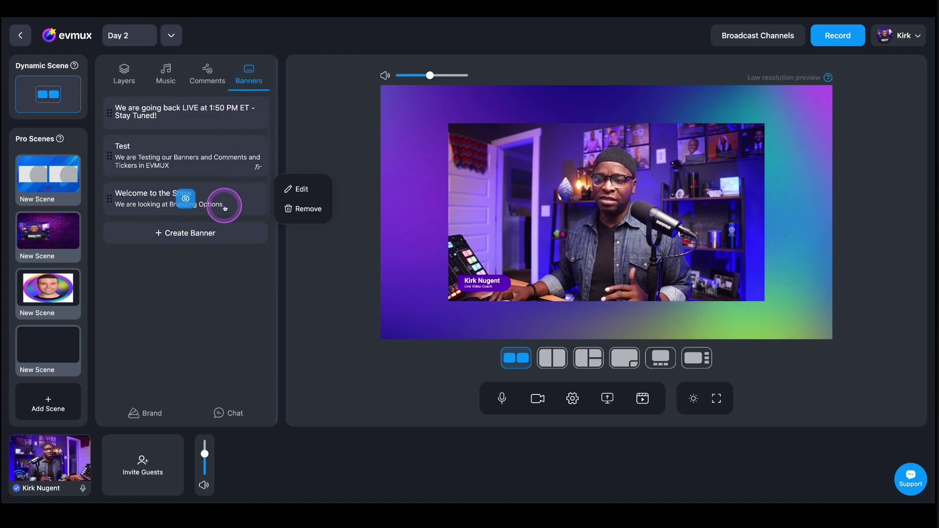
{"action": "left_click", "coordinate": [185, 157]}
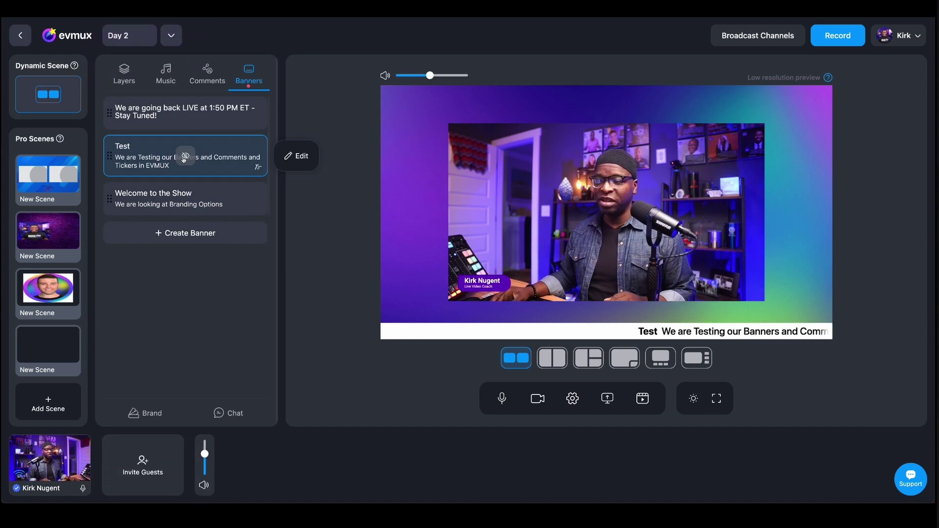
{"action": "left_click", "coordinate": [185, 200]}
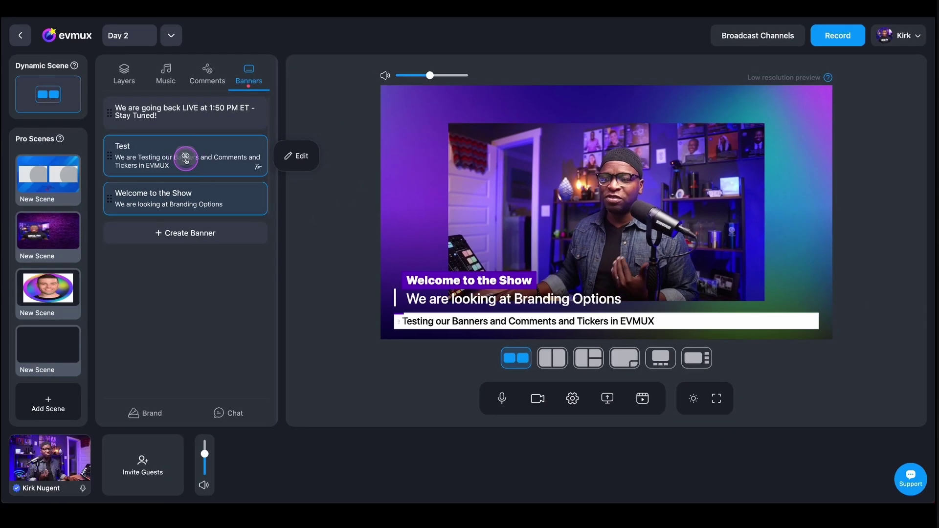
{"action": "left_click", "coordinate": [186, 157]}
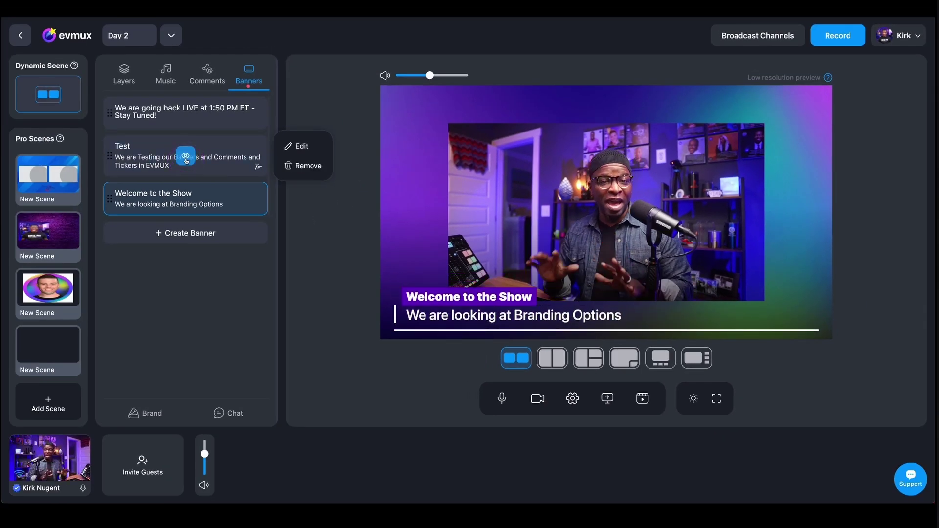
{"action": "left_click", "coordinate": [186, 158]}
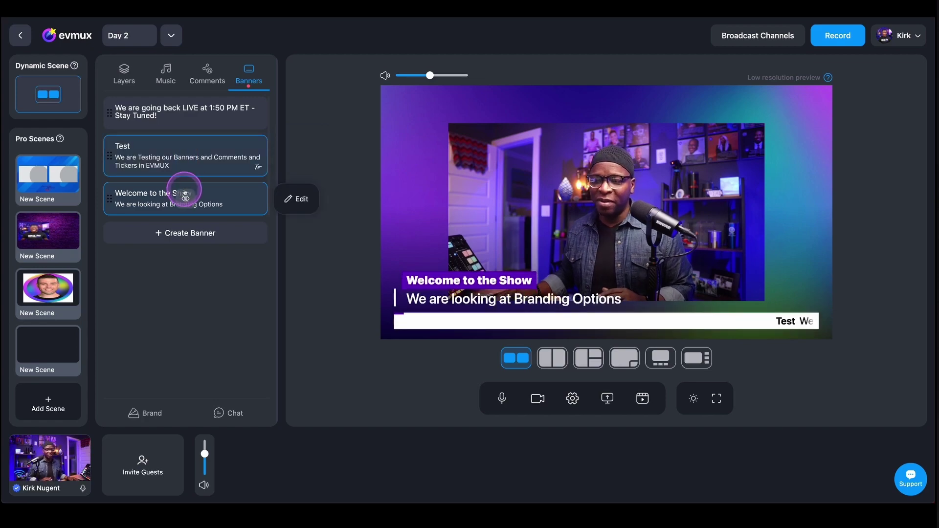
{"action": "left_click", "coordinate": [185, 198]}
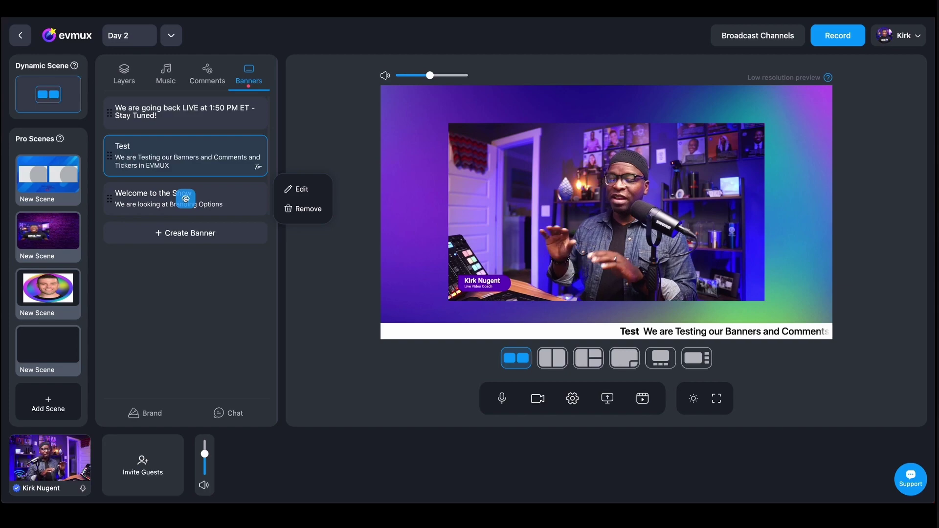
- Display the sample viewer comment on stage above the Test ticker
{"action": "left_click", "coordinate": [204, 73]}
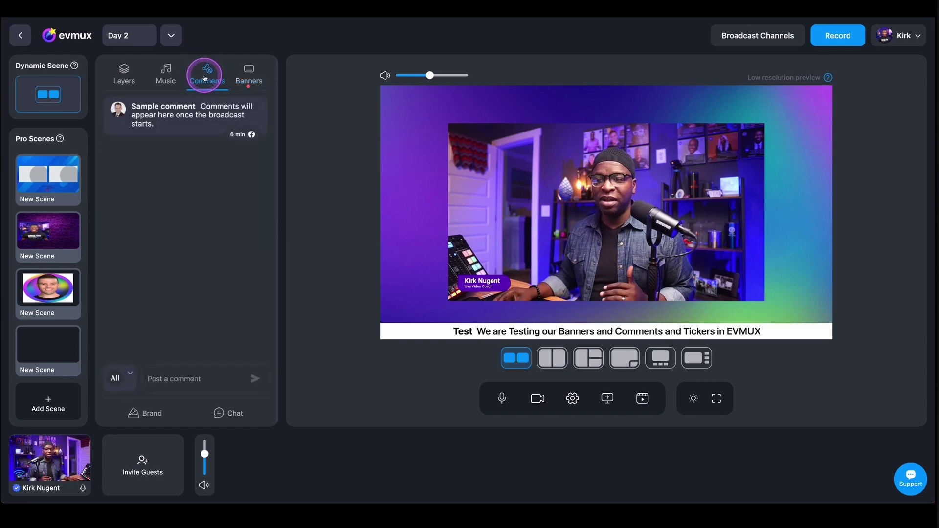
{"action": "left_click", "coordinate": [185, 116]}
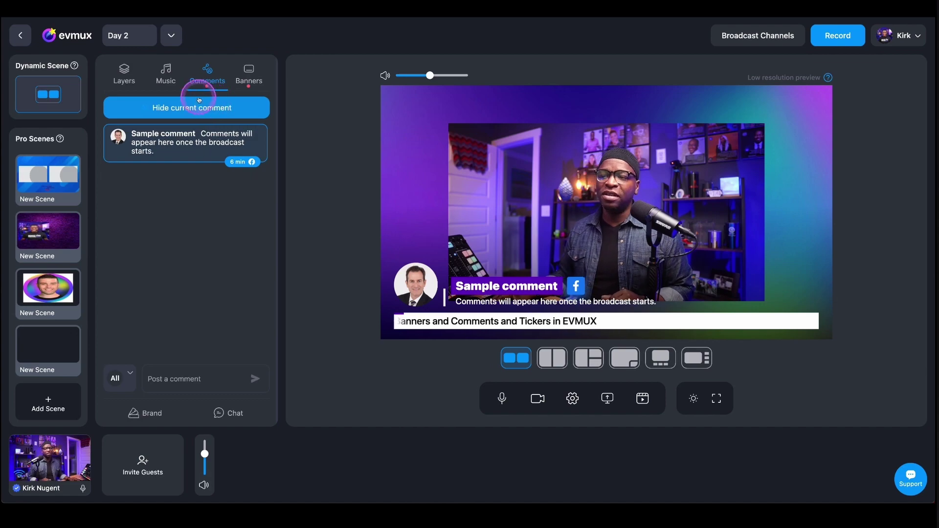
{"action": "left_click", "coordinate": [230, 164]}
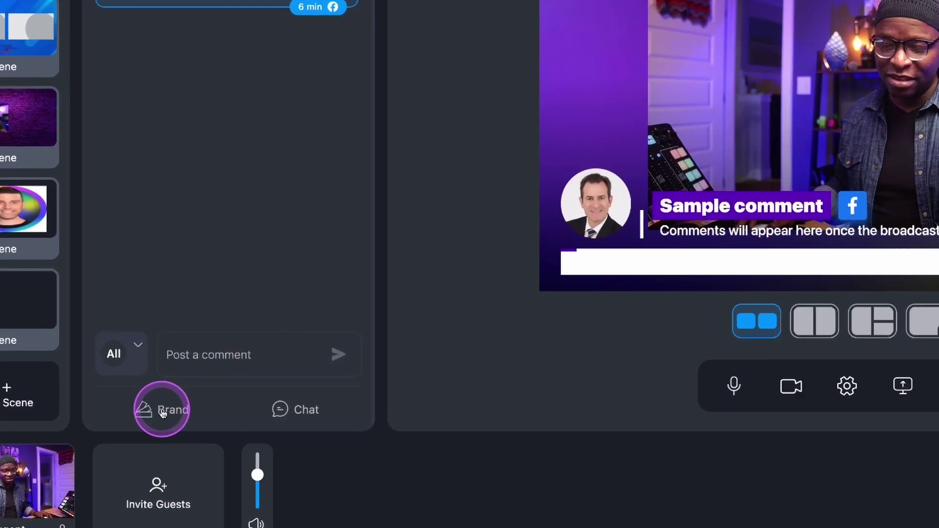
- Set the Banners & Comments style to the white boxed Style 1 in the brand settings
{"action": "left_click", "coordinate": [145, 414]}
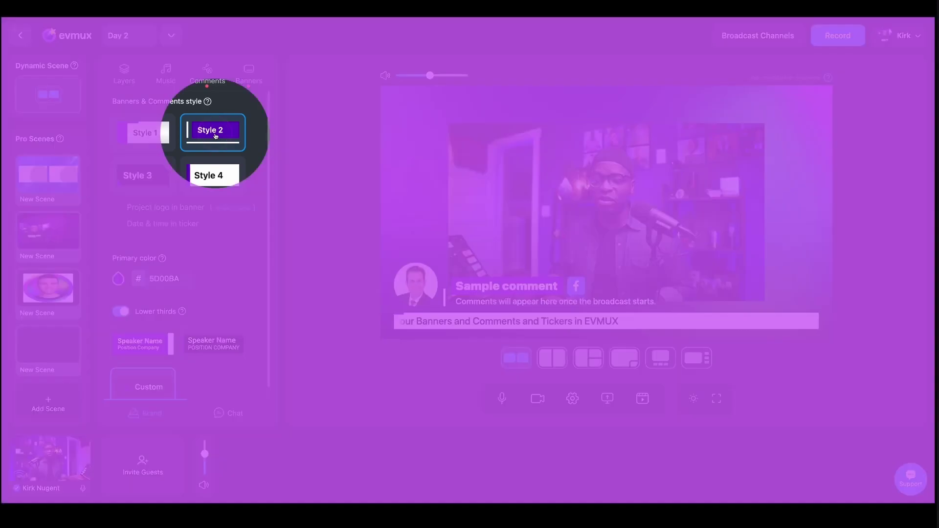
{"action": "left_click", "coordinate": [193, 132]}
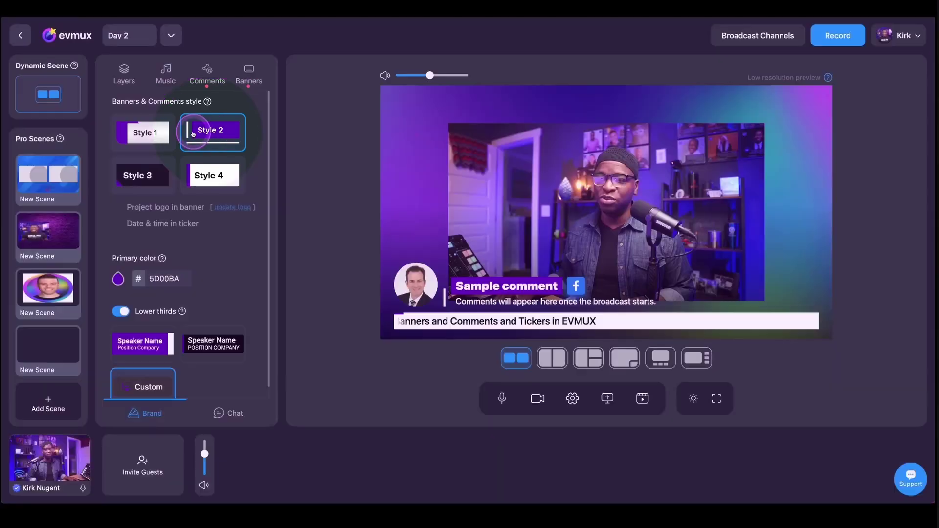
{"action": "left_click", "coordinate": [145, 133]}
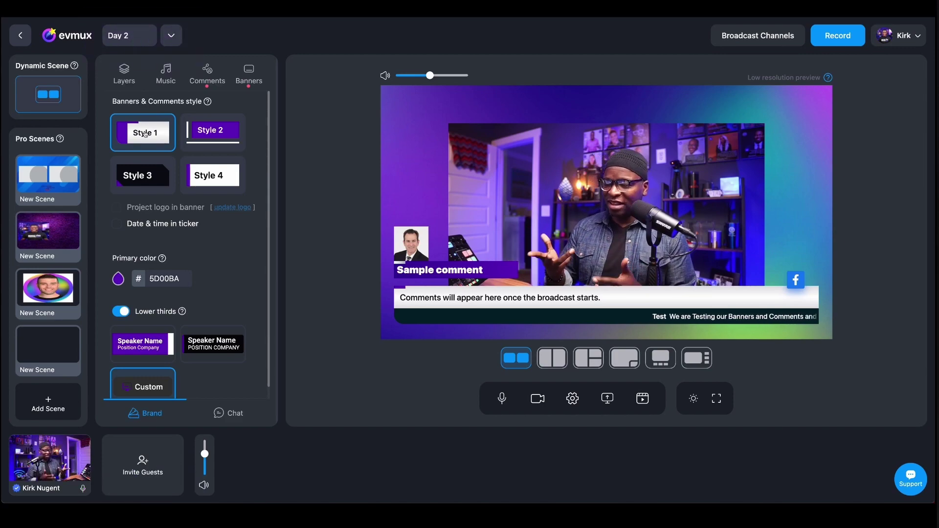
{"action": "left_click", "coordinate": [222, 85]}
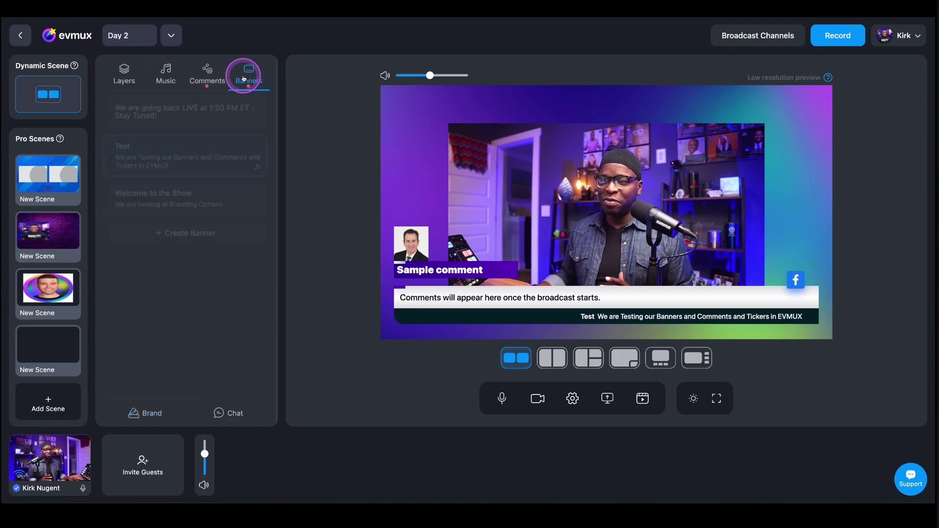
- Put the Welcome to the Show banner on air and switch banners to Style 3
{"action": "mouse_move", "coordinate": [222, 102]}
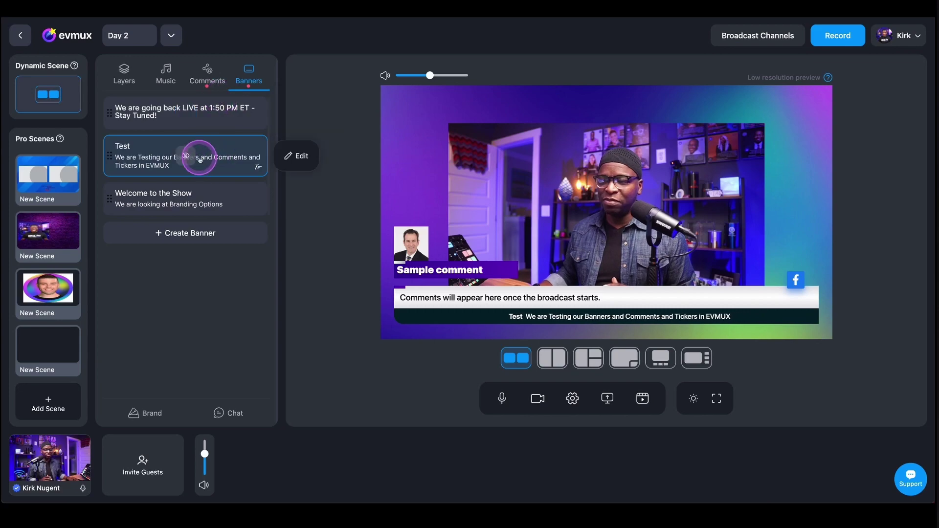
{"action": "left_click", "coordinate": [185, 198]}
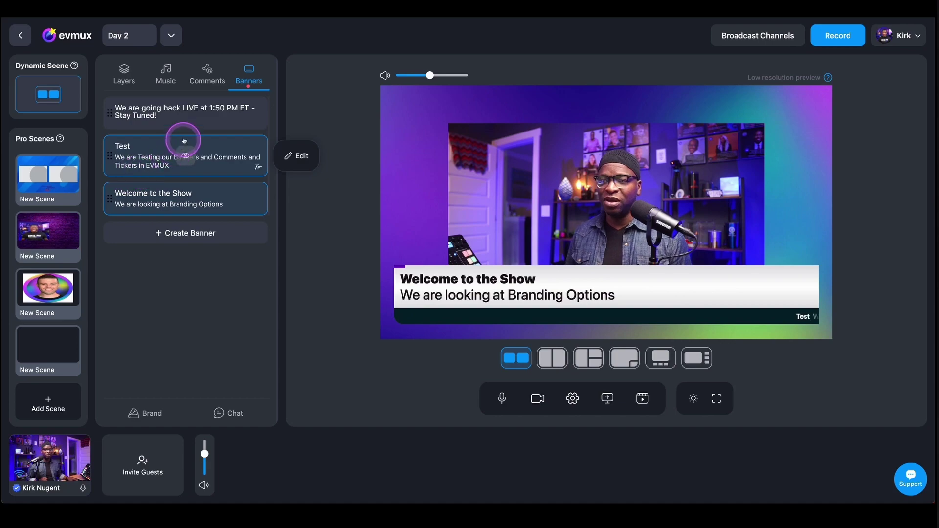
{"action": "left_click", "coordinate": [144, 412]}
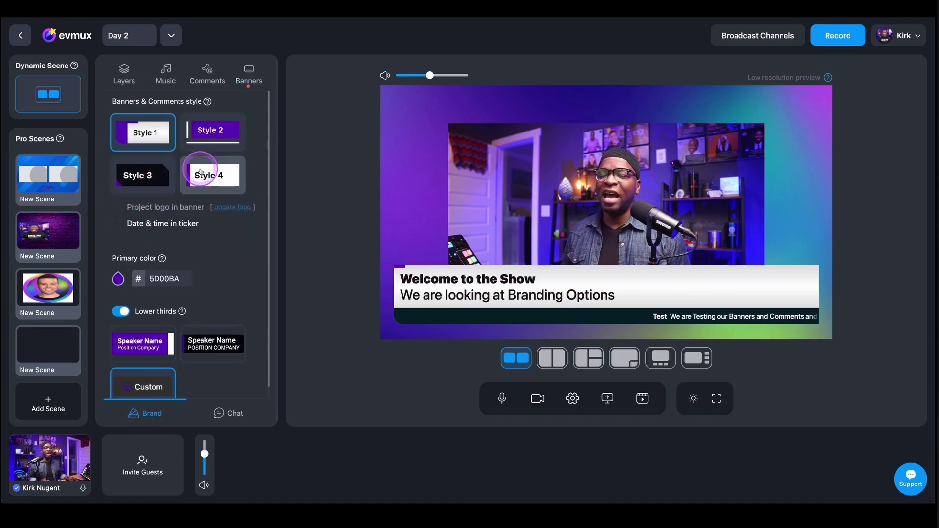
{"action": "left_click", "coordinate": [136, 175]}
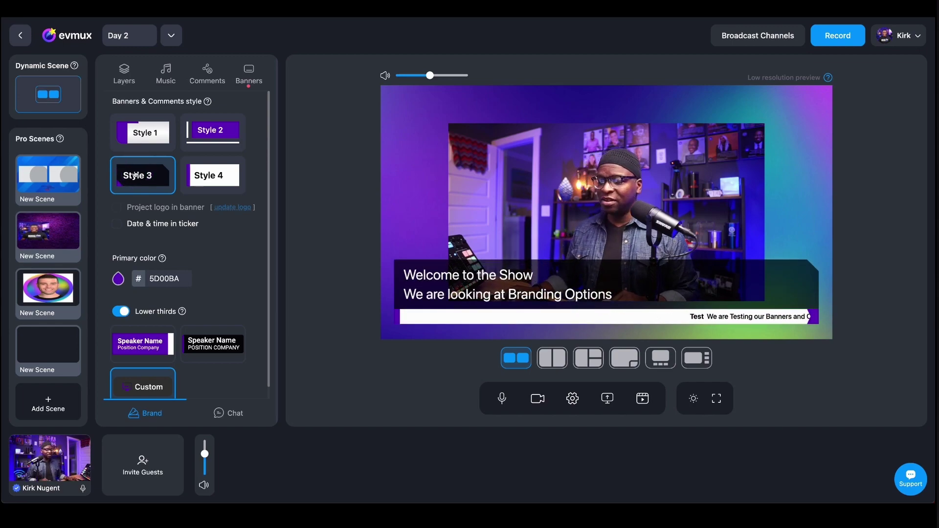
- Bring the sample comment back on stage and switch banners and comments to Style 4
{"action": "left_click", "coordinate": [206, 74]}
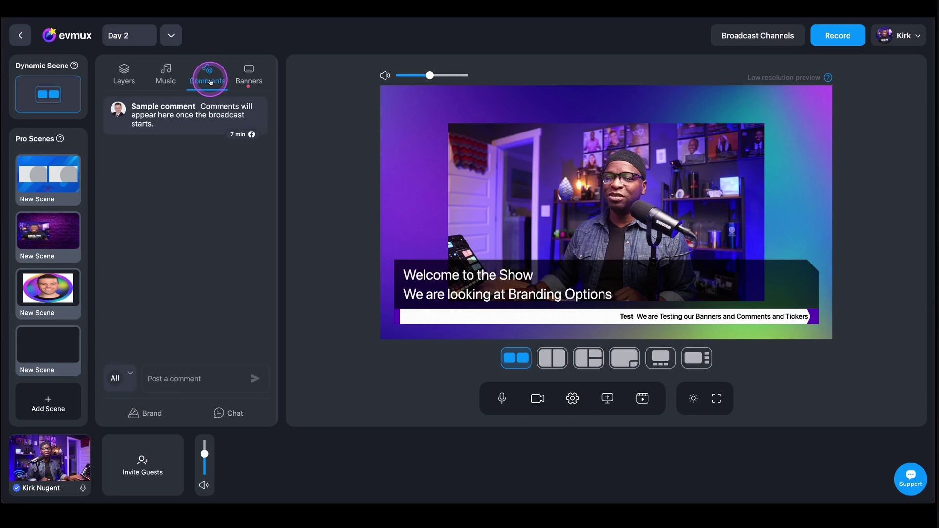
{"action": "left_click", "coordinate": [174, 116]}
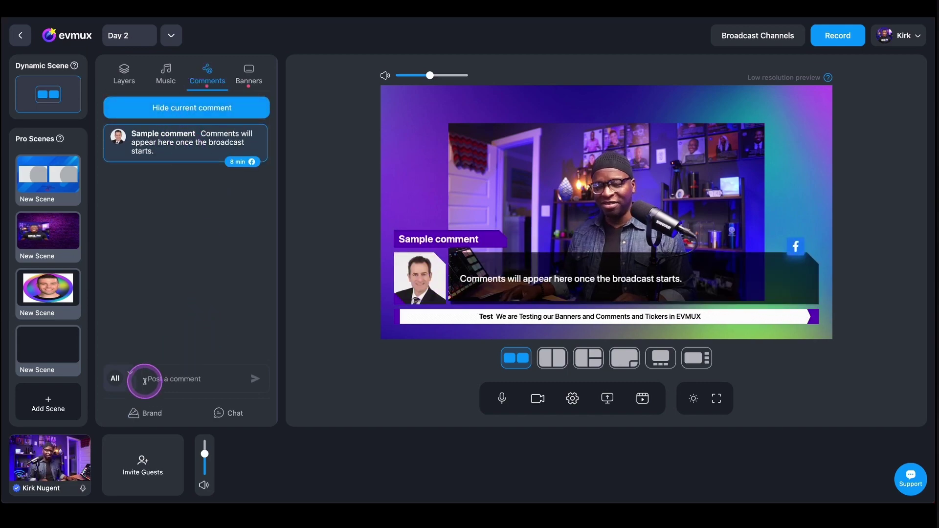
{"action": "left_click", "coordinate": [145, 413]}
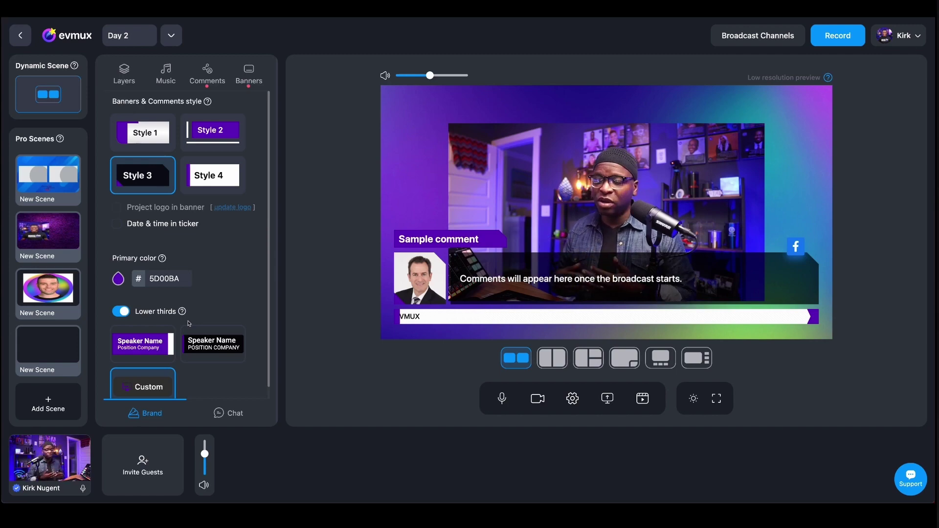
{"action": "left_click", "coordinate": [216, 172]}
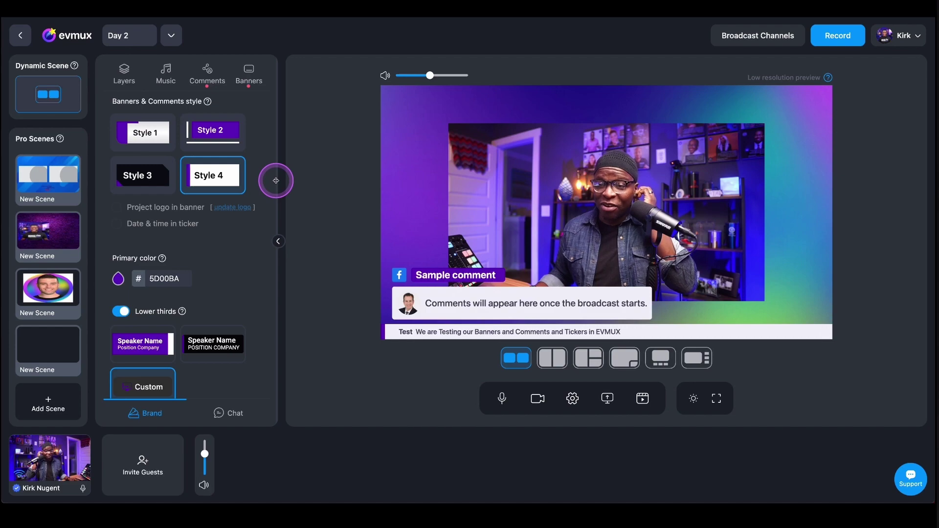
- Show the Welcome to the Show banner in Style 4 above the Test ticker
{"action": "left_click", "coordinate": [247, 80]}
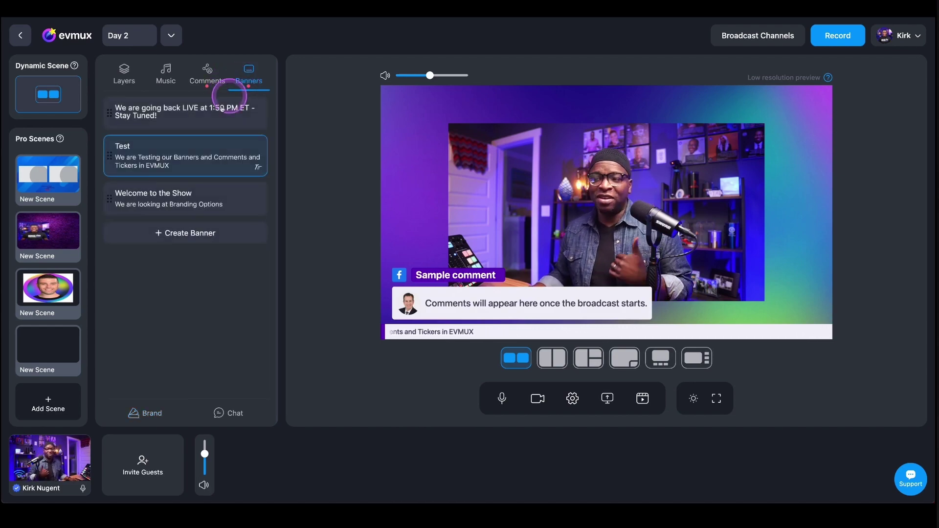
{"action": "left_click", "coordinate": [178, 194]}
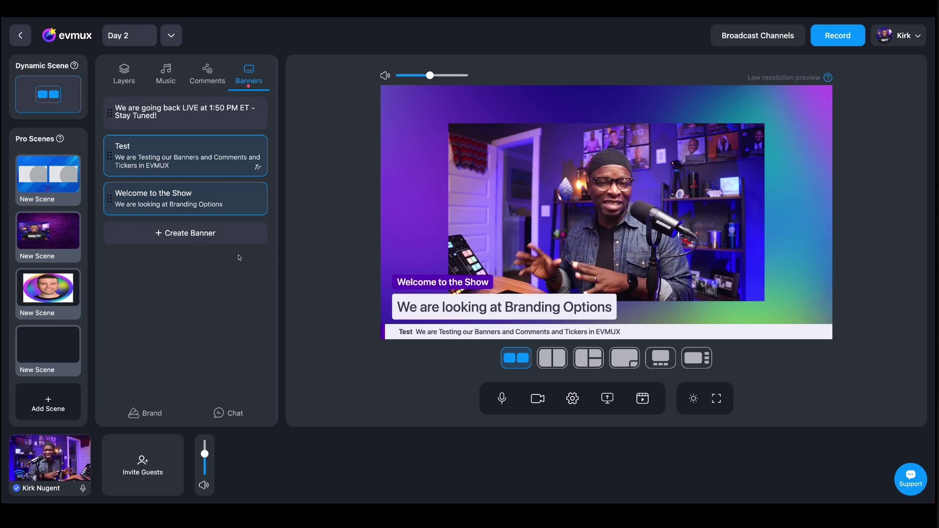
{"action": "left_click", "coordinate": [234, 247]}
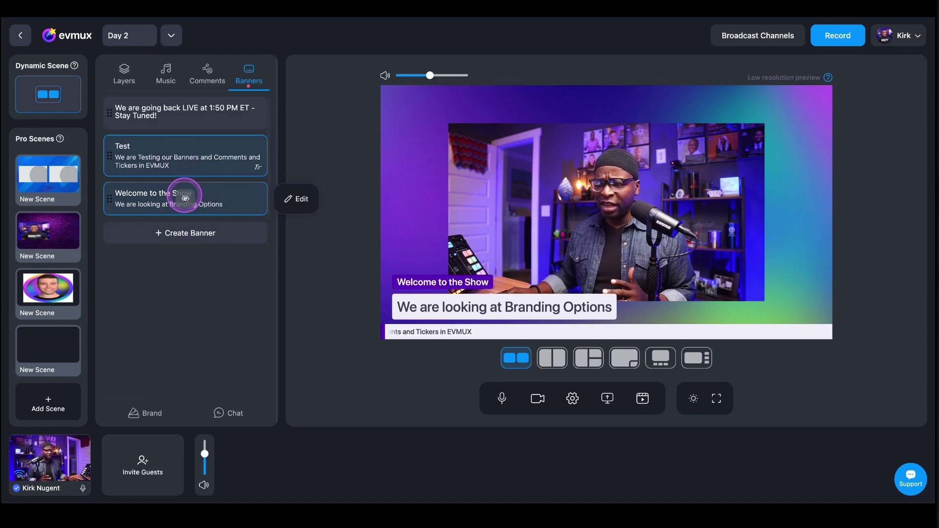
- Review the brand banner style, logo and primary colour 5D00BA options
{"action": "left_click", "coordinate": [147, 418]}
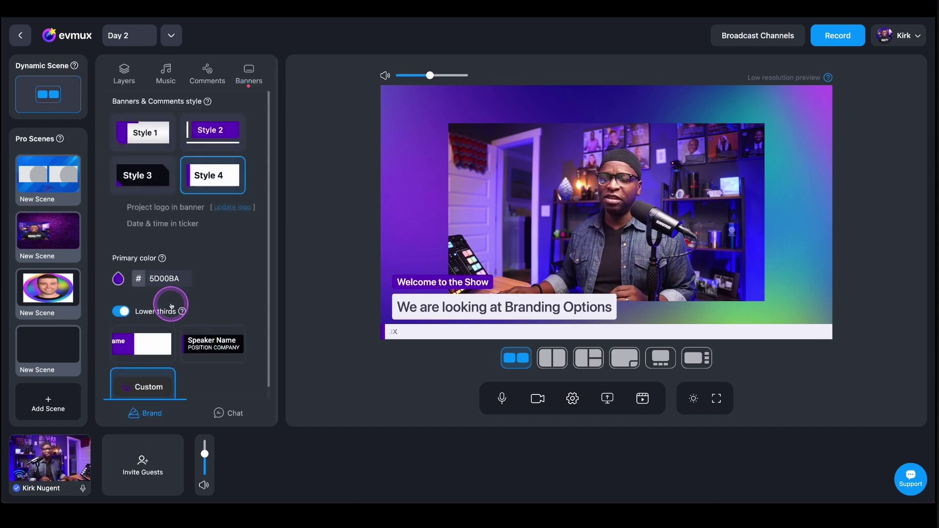
{"action": "mouse_move", "coordinate": [155, 208]}
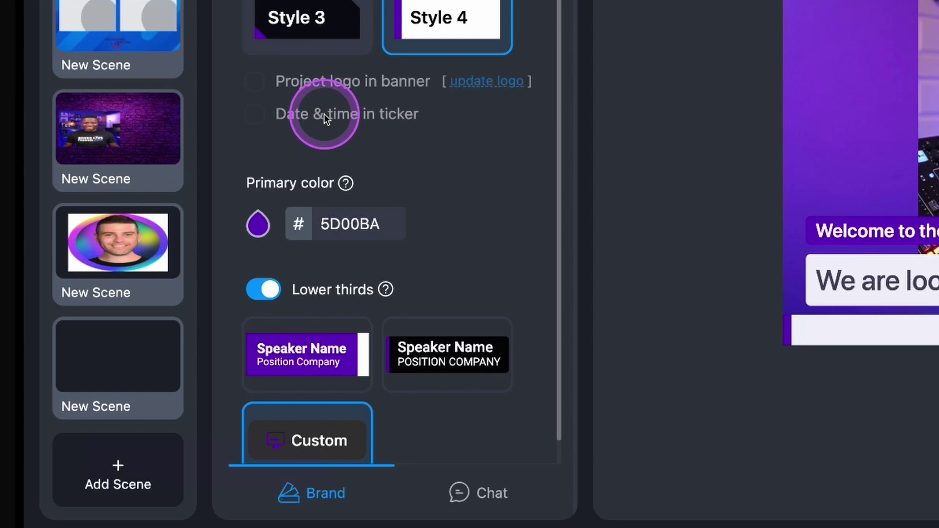
{"action": "scroll", "coordinate": [320, 156], "scroll_direction": "down", "scroll_amount": 1}
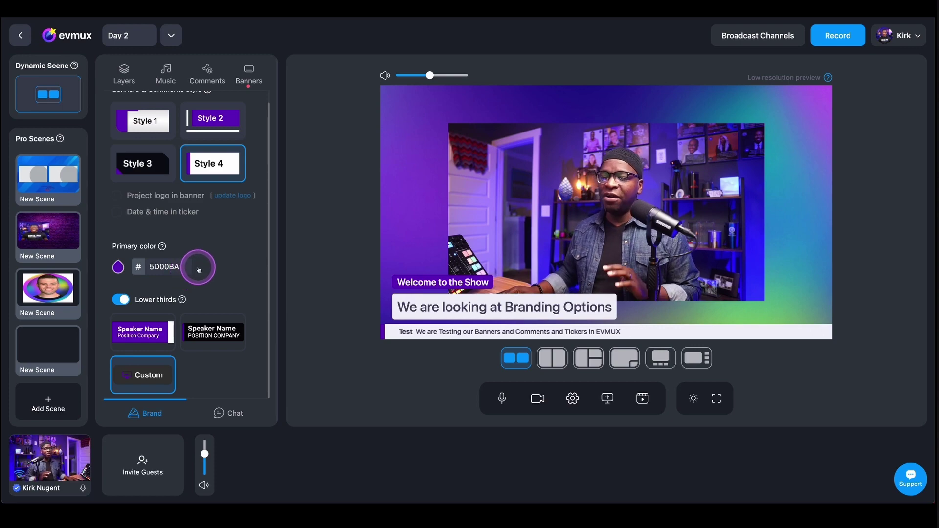
- Hide the Test ticker and the Welcome to the Show banner from the preview
{"action": "left_click", "coordinate": [249, 74]}
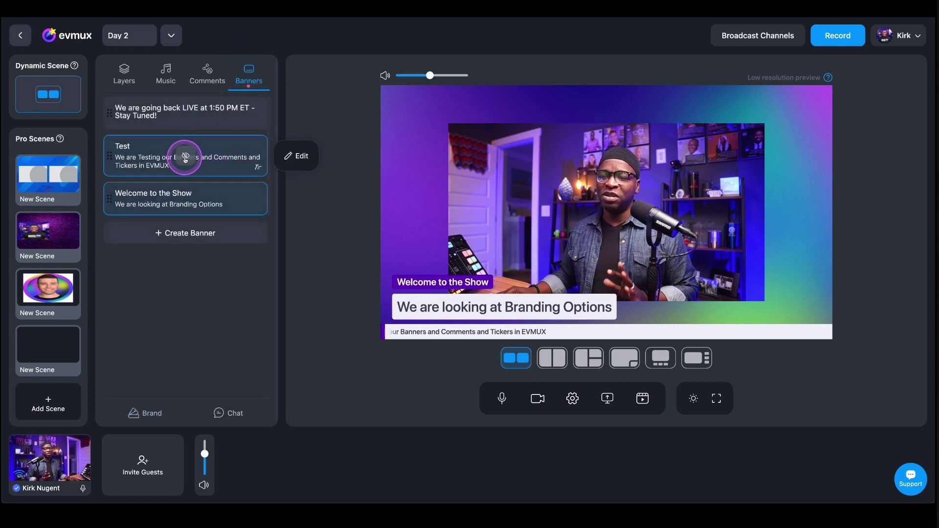
{"action": "left_click", "coordinate": [185, 156]}
{"action": "left_click", "coordinate": [185, 198]}
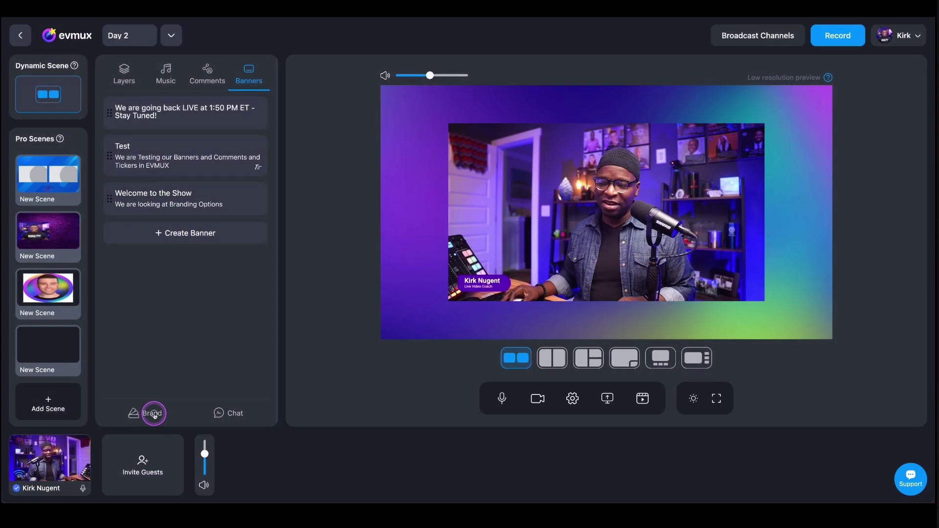
- Toggle Lower thirds off and back on in the brand settings
{"action": "left_click", "coordinate": [153, 414]}
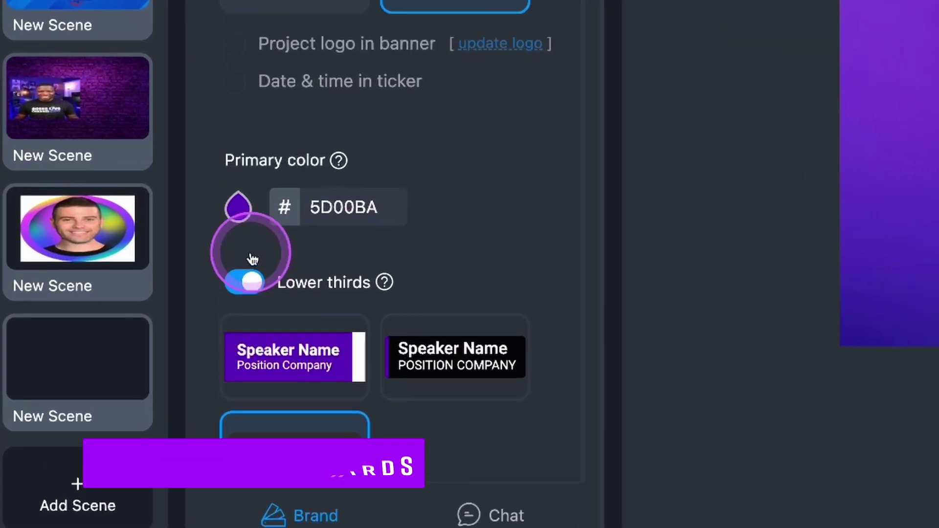
{"action": "left_click", "coordinate": [122, 299]}
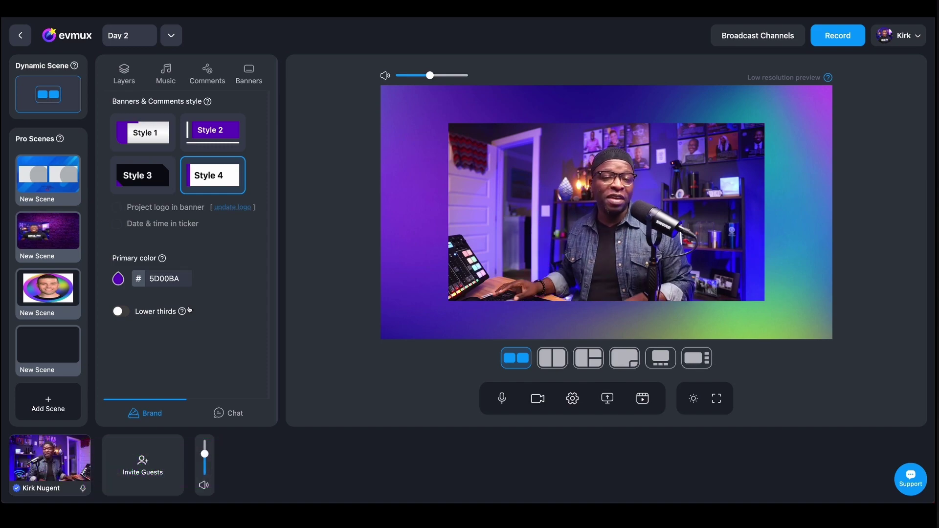
{"action": "left_click", "coordinate": [121, 311]}
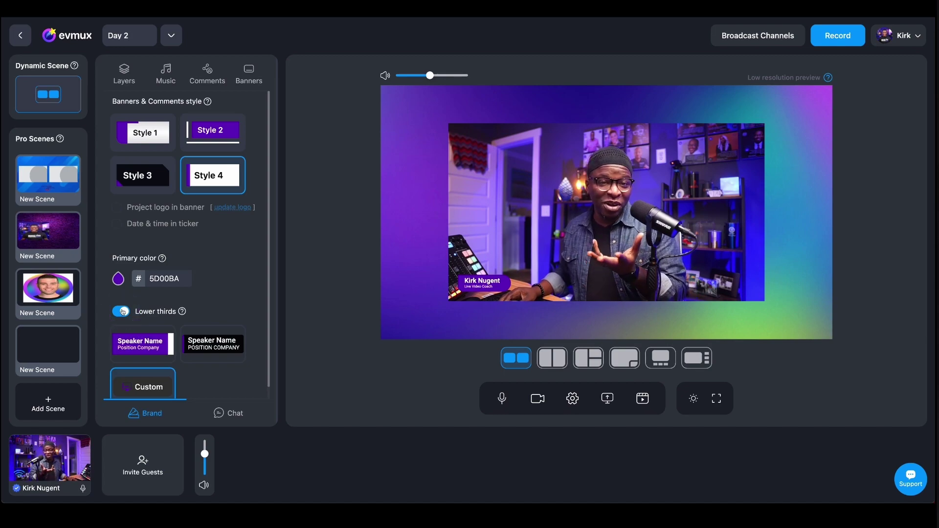
{"action": "scroll", "coordinate": [182, 293], "scroll_direction": "down", "scroll_amount": 1}
{"action": "mouse_move", "coordinate": [184, 299]}
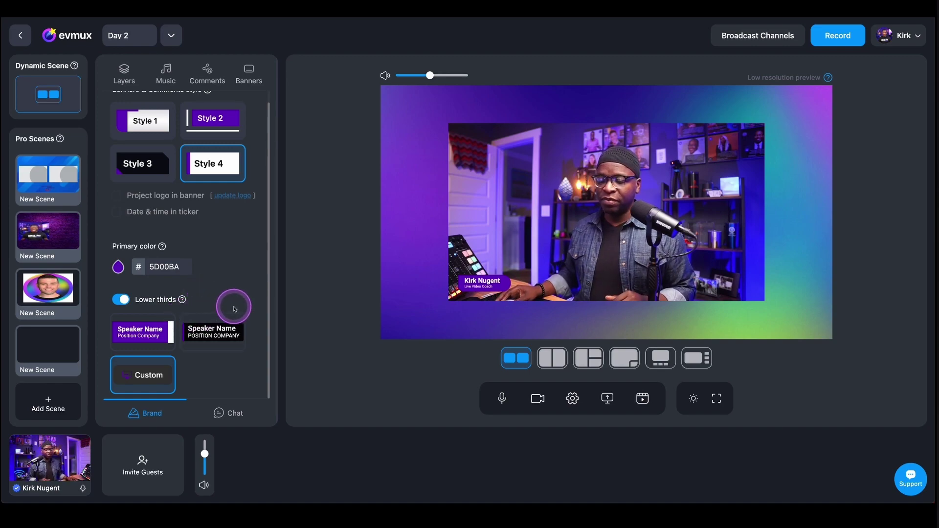
- Try the dark Speaker Name lower third, then return to the purple-and-white style
{"action": "left_click", "coordinate": [145, 328]}
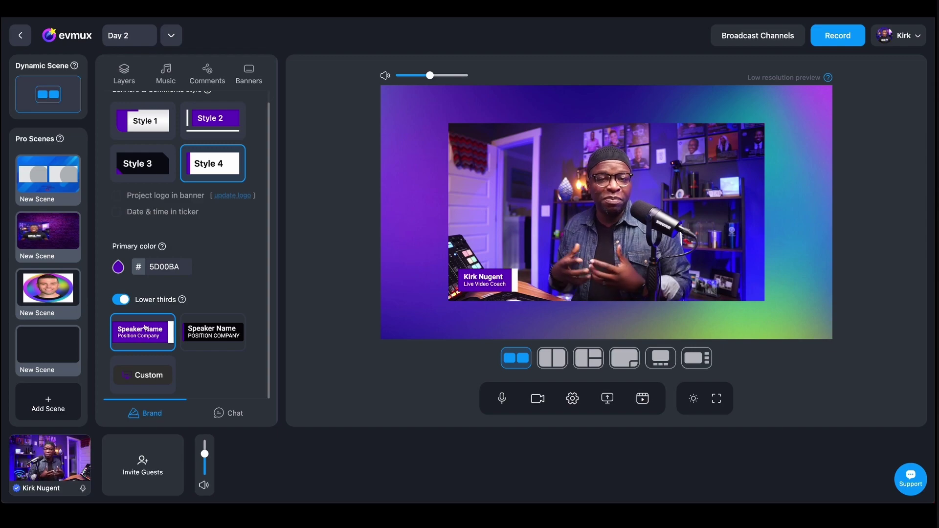
{"action": "scroll", "coordinate": [198, 282], "scroll_direction": "up", "scroll_amount": 1}
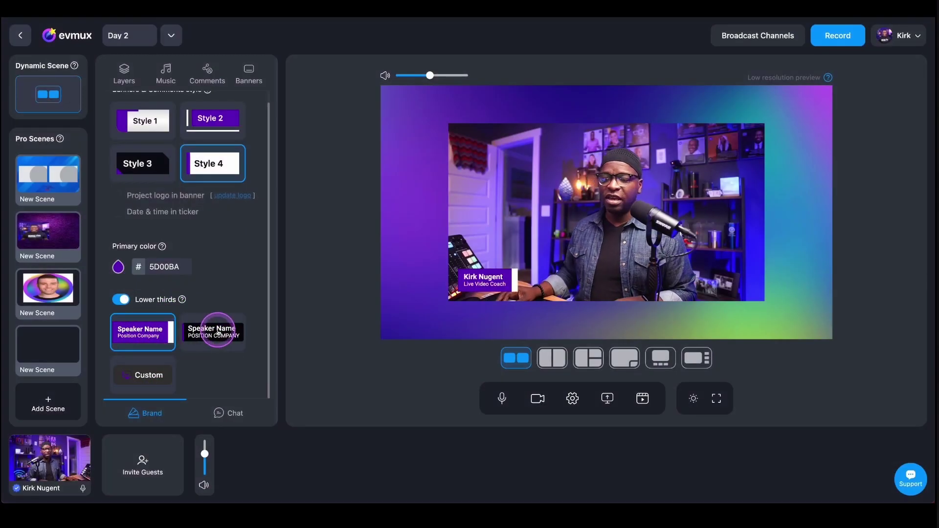
{"action": "left_click", "coordinate": [219, 332]}
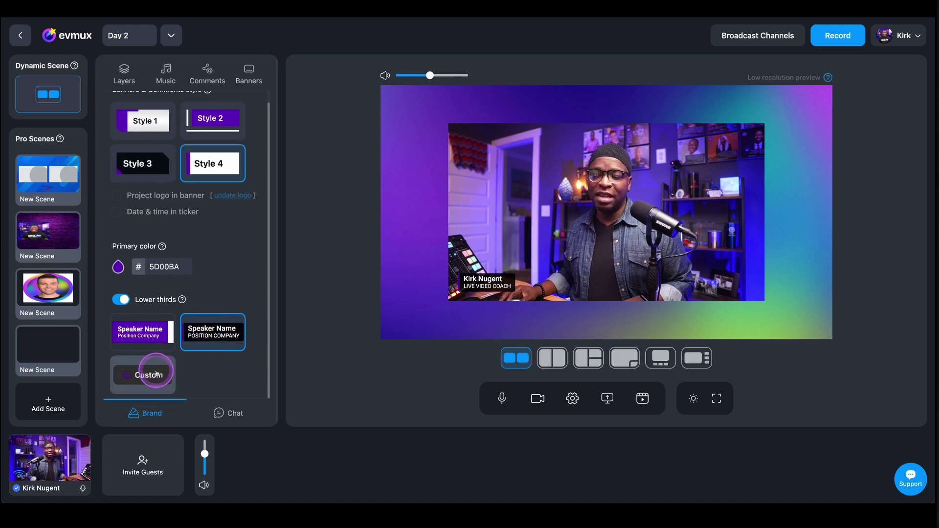
{"action": "left_click", "coordinate": [146, 334]}
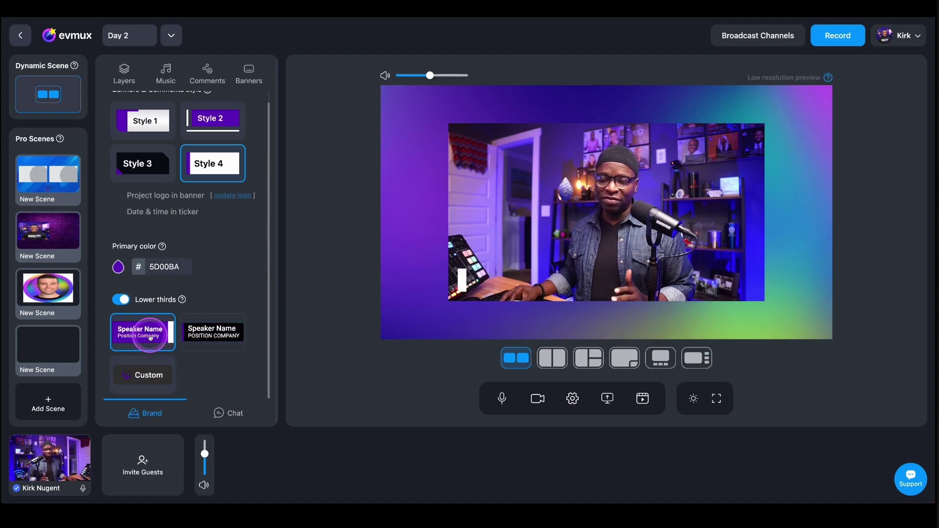
- Reselect the dark lower third and browse the Custom animation type gallery
{"action": "left_click", "coordinate": [209, 336]}
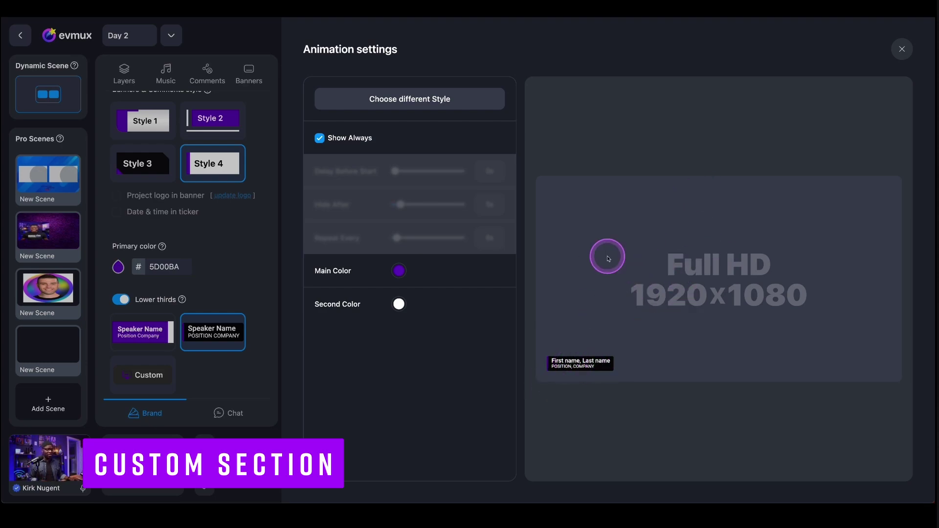
{"action": "left_click", "coordinate": [426, 100]}
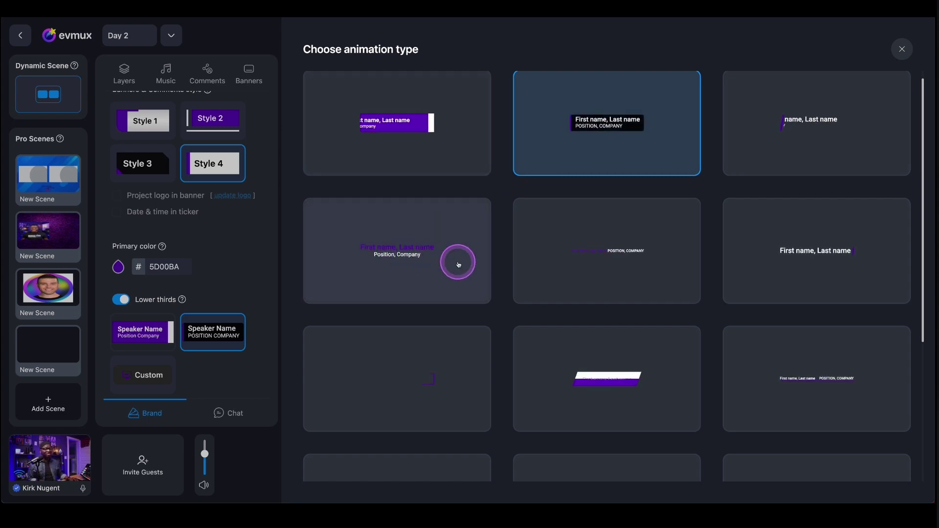
{"action": "scroll", "coordinate": [558, 265], "scroll_direction": "down", "scroll_amount": 3}
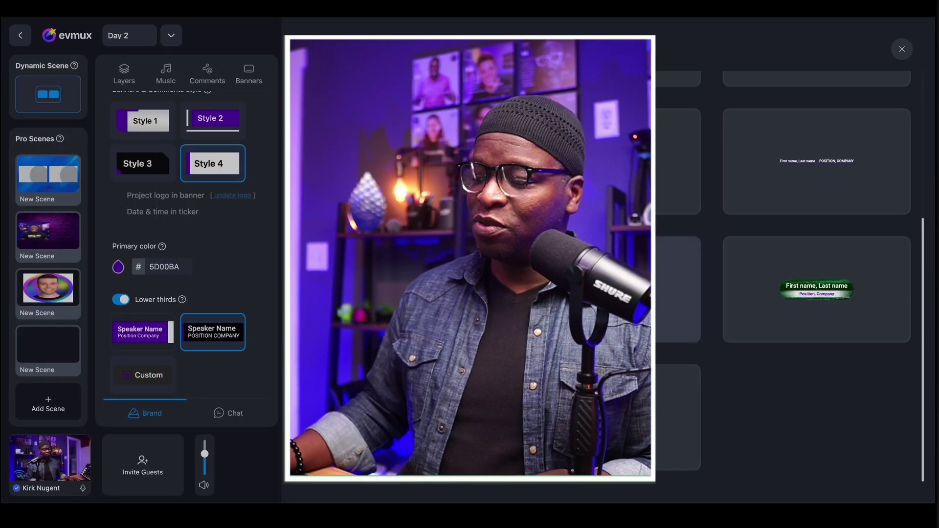
{"action": "scroll", "coordinate": [728, 377], "scroll_direction": "up", "scroll_amount": 5}
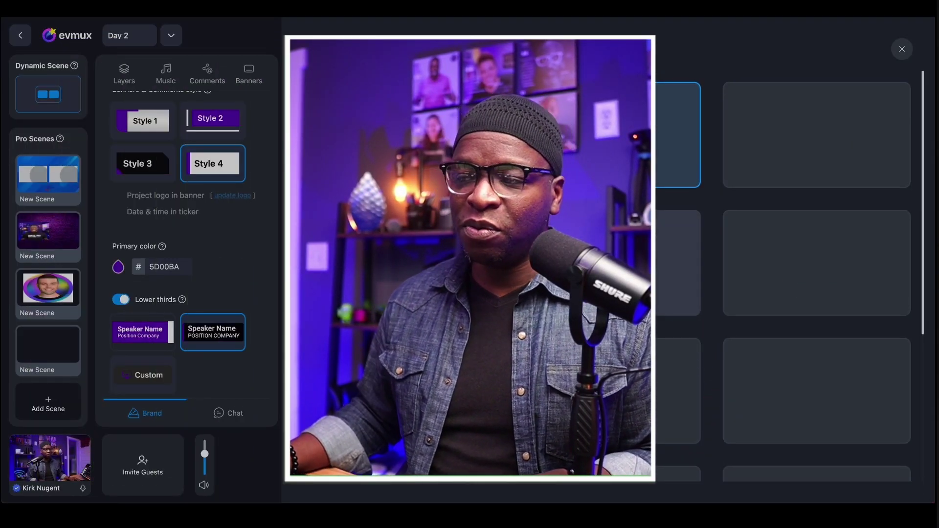
{"action": "scroll", "coordinate": [625, 292], "scroll_direction": "down", "scroll_amount": 2}
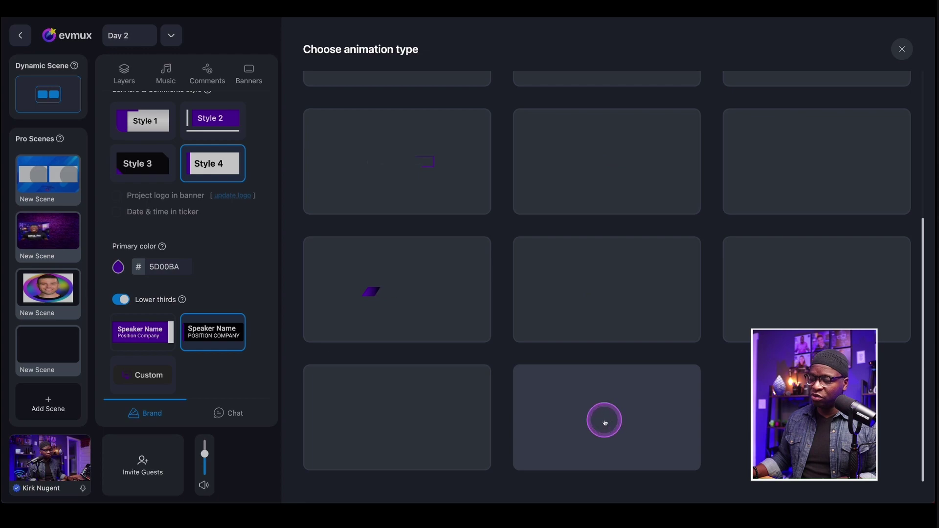
- Pick the animated purple rounded lower-third tile and keep 'Show Always' checked in Animation settings
{"action": "left_click", "coordinate": [605, 423]}
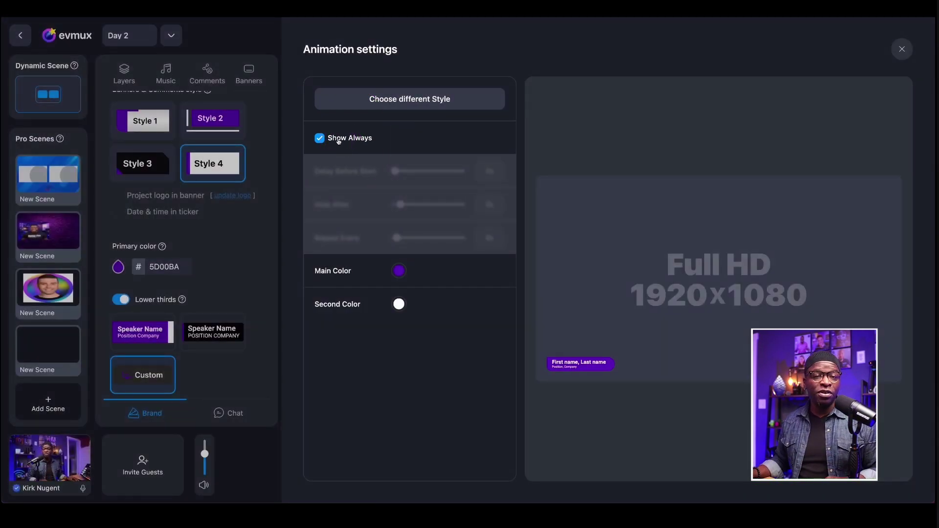
{"action": "mouse_move", "coordinate": [346, 185]}
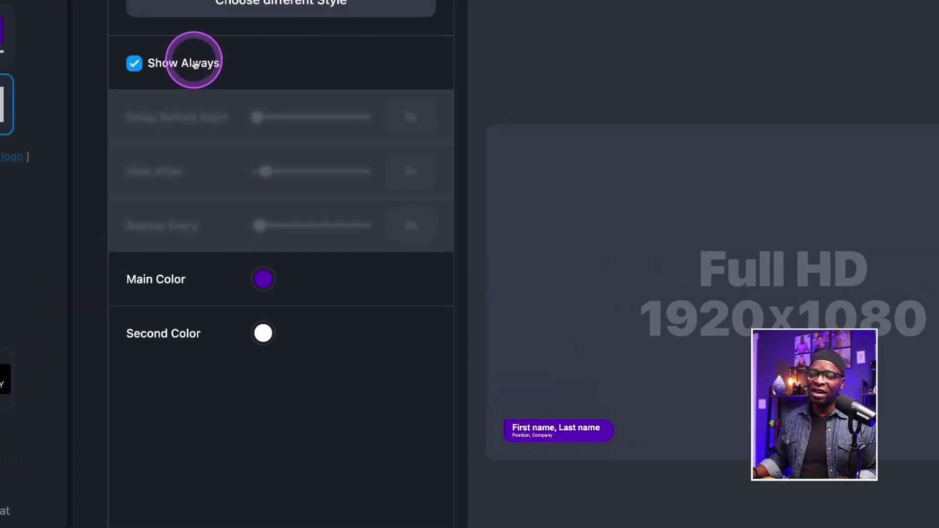
{"action": "left_click", "coordinate": [357, 139]}
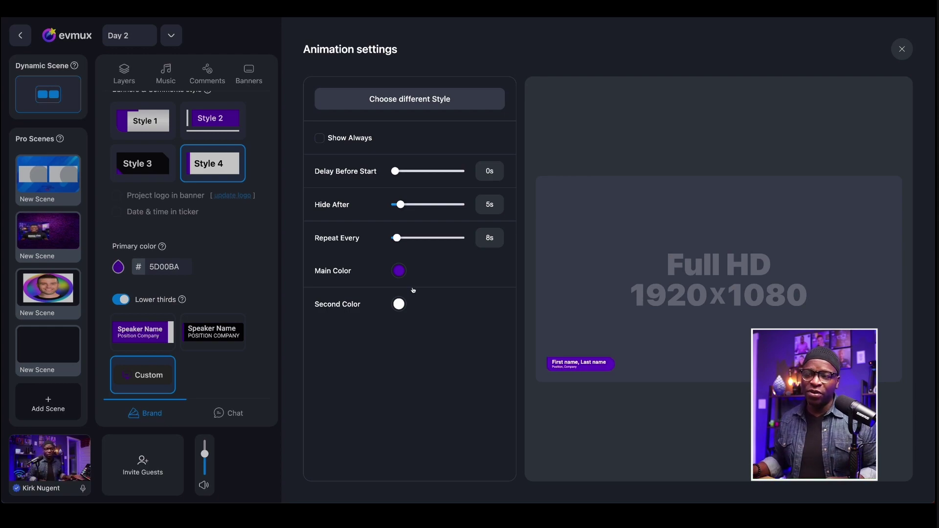
{"action": "left_click", "coordinate": [371, 142]}
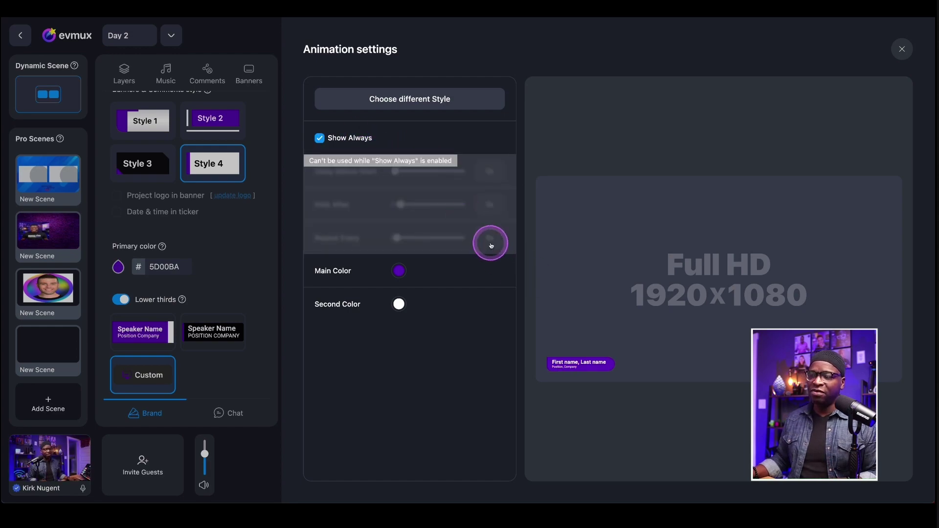
- Dismiss the Animation settings dialog to reveal the rounded purple name lower third on the host's camera
{"action": "left_click", "coordinate": [902, 49]}
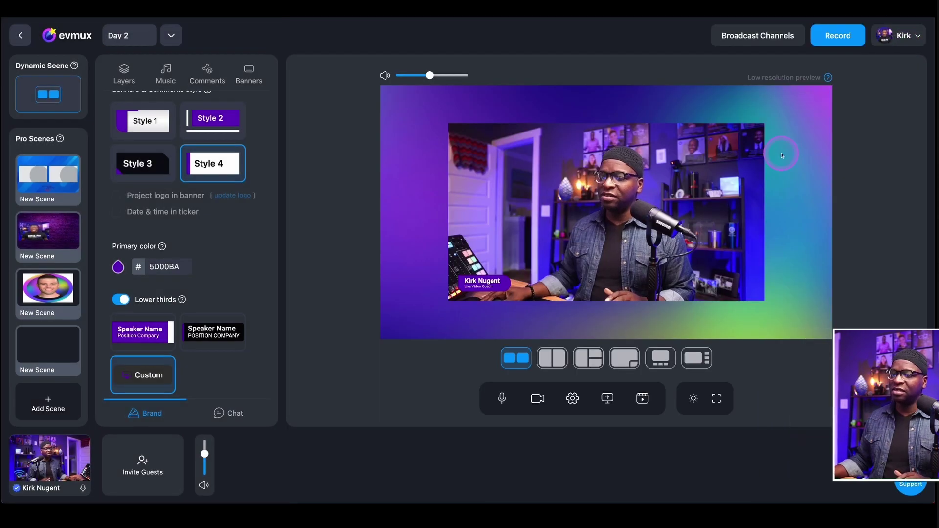